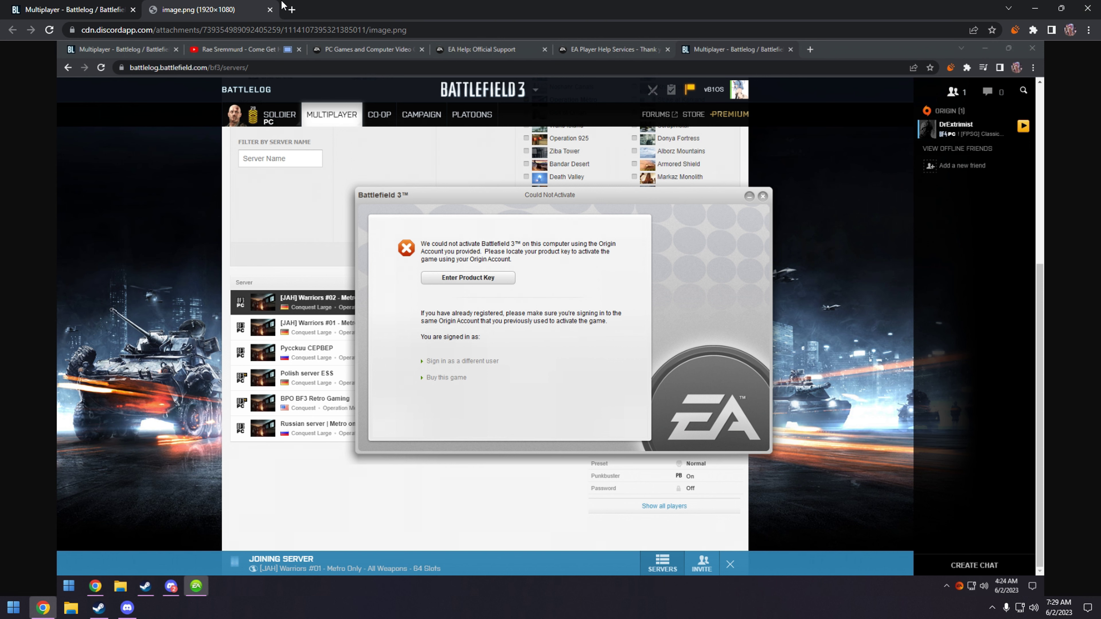
- Open a new Chrome tab
{"action": "left_click", "coordinate": [292, 8]}
- Search 'venice unleashed' and open the official veniceunleashed.net site
{"action": "type", "text": "ven"}
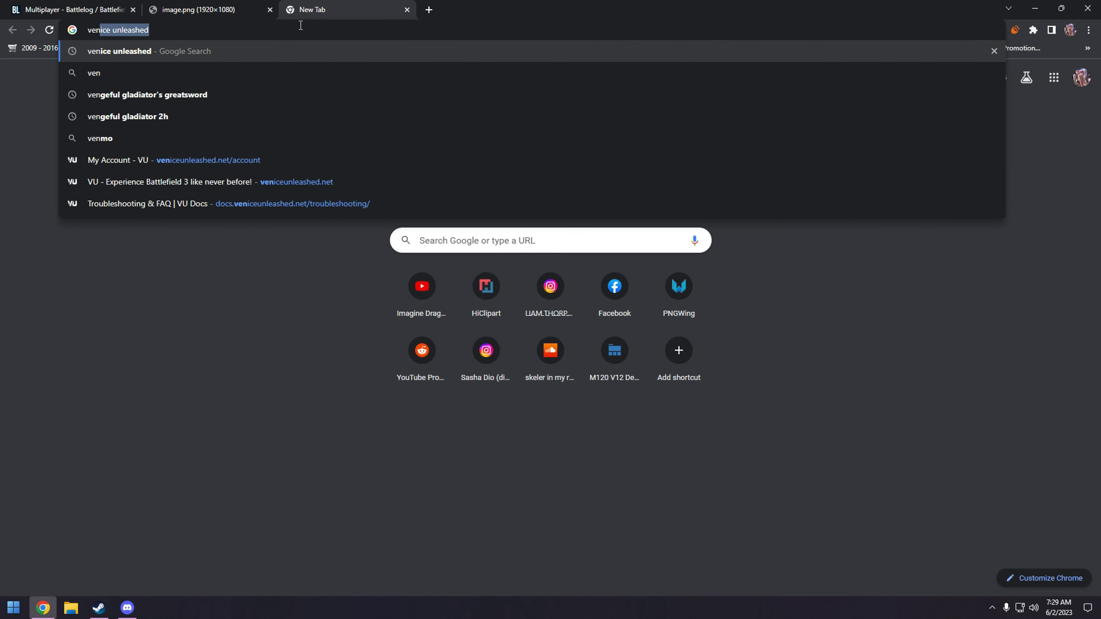
{"action": "key", "text": "Return"}
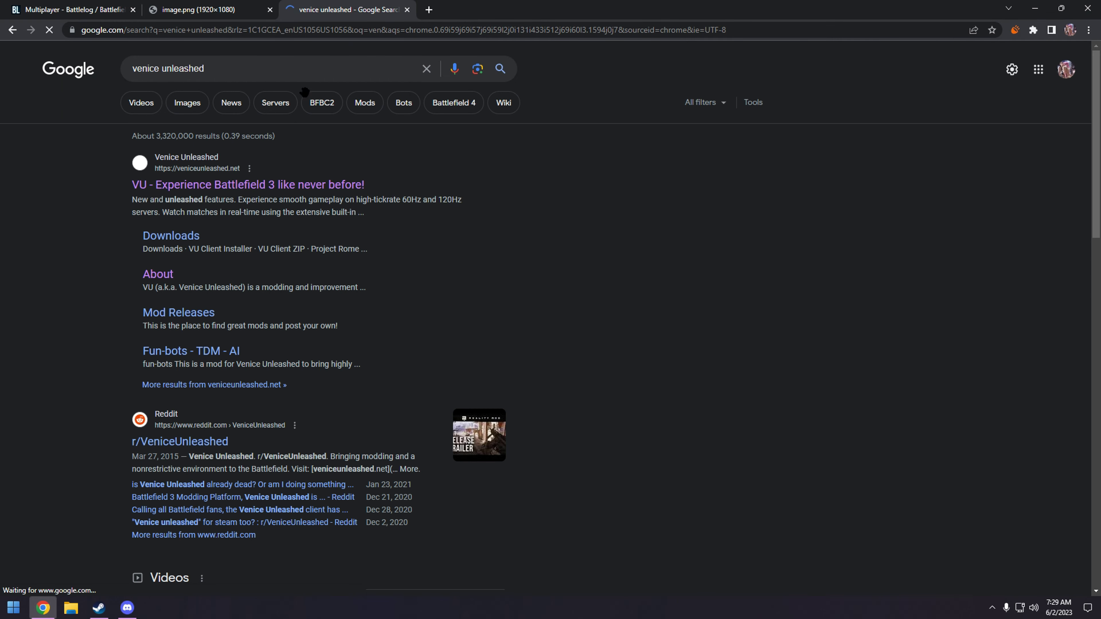
{"action": "left_click", "coordinate": [217, 185]}
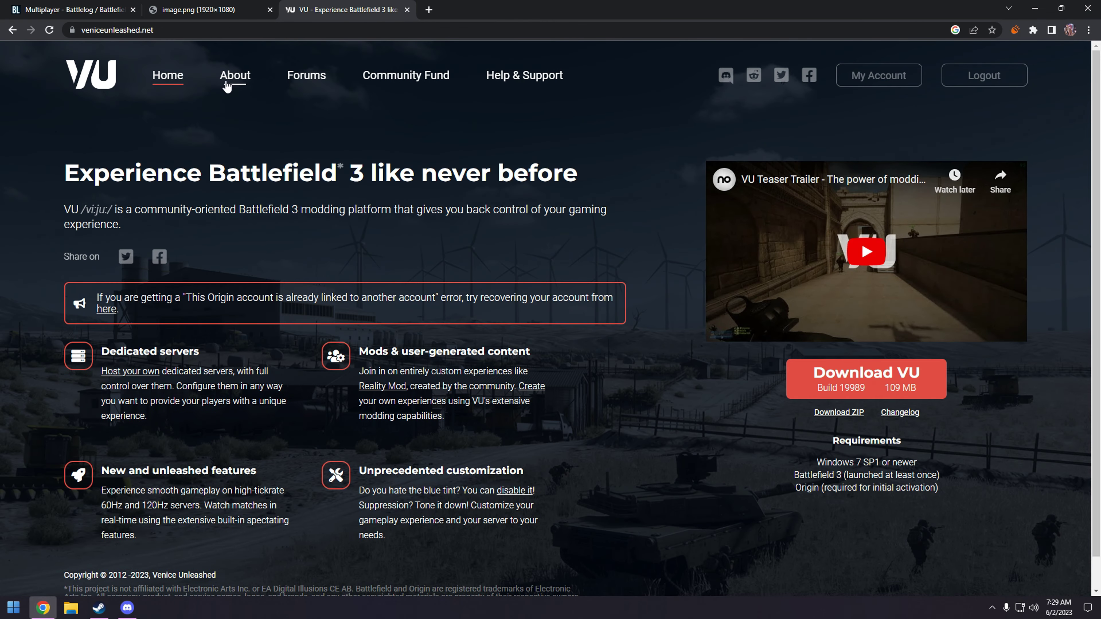
- Start the VU installer download, then cancel the vu (1).exe download
{"action": "left_click", "coordinate": [874, 383]}
{"action": "scroll", "coordinate": [317, 286], "scroll_direction": "down", "scroll_amount": 5}
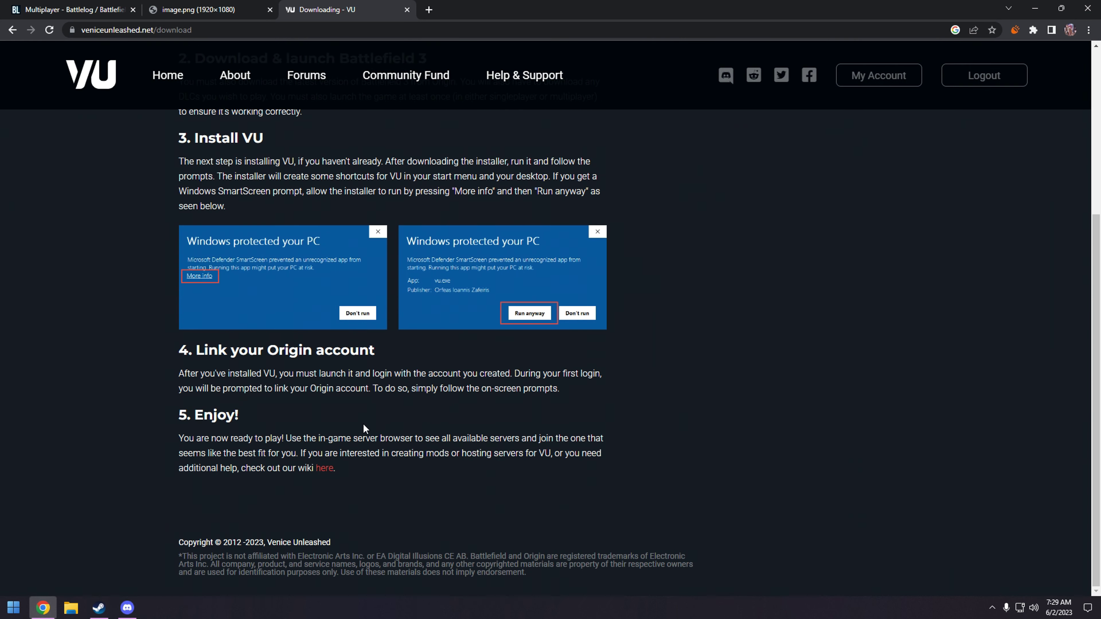
{"action": "scroll", "coordinate": [364, 433], "scroll_direction": "up", "scroll_amount": 4}
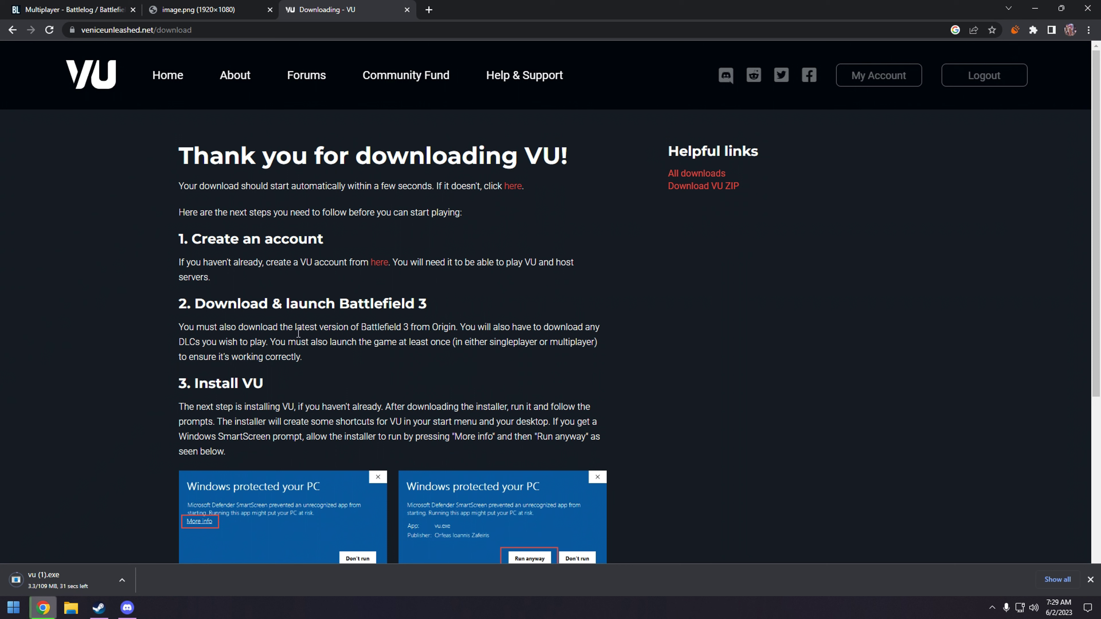
{"action": "right_click", "coordinate": [90, 573]}
{"action": "left_click", "coordinate": [106, 566]}
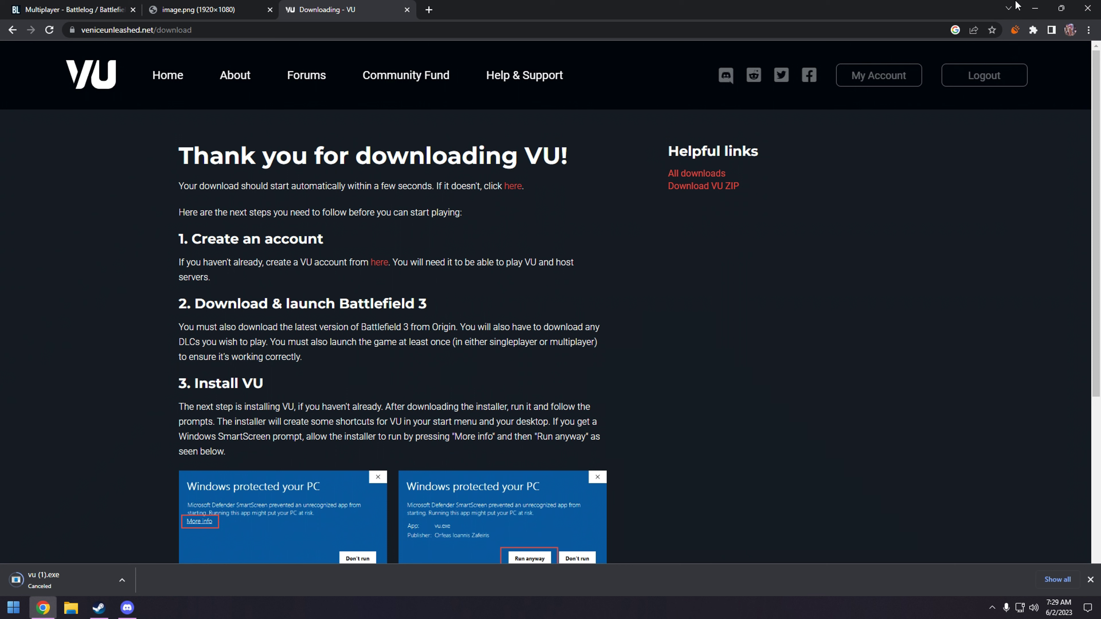
- Minimize Chrome, Steam and File Explorer to reveal the desktop
{"action": "left_click", "coordinate": [1036, 7]}
{"action": "left_click", "coordinate": [889, 77]}
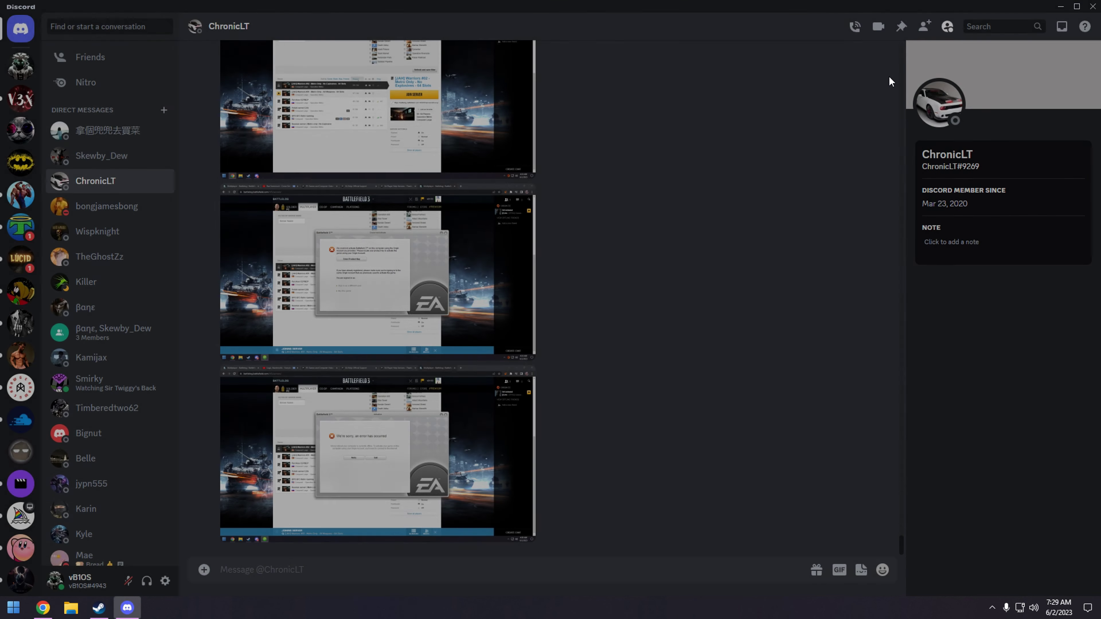
{"action": "left_click", "coordinate": [1100, 610]}
{"action": "left_click", "coordinate": [99, 608]}
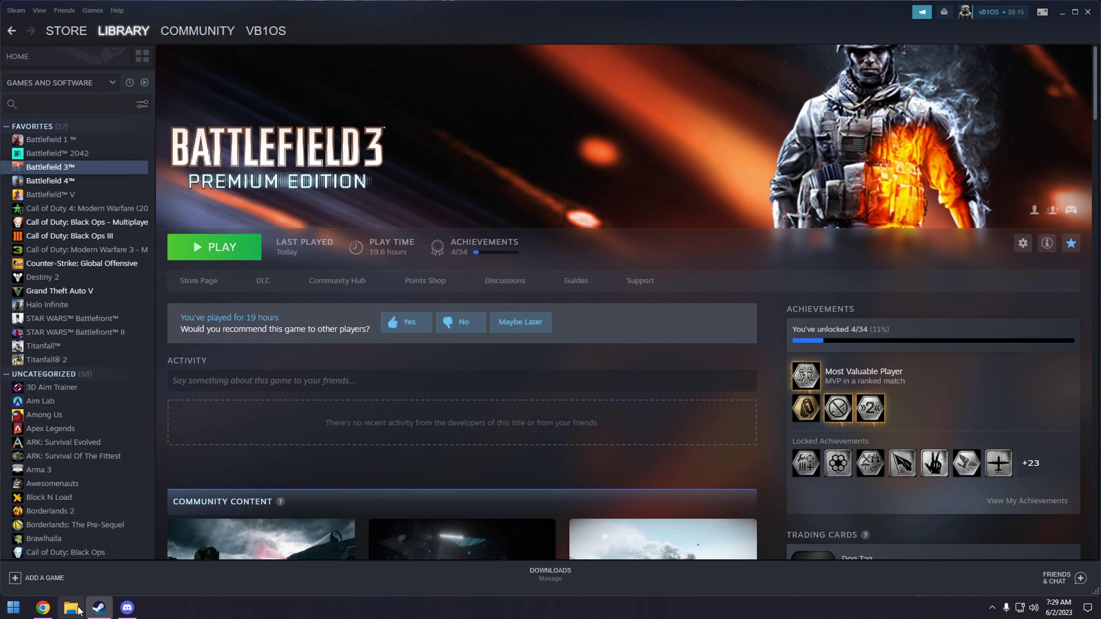
{"action": "left_click", "coordinate": [70, 607]}
{"action": "left_click", "coordinate": [494, 248]}
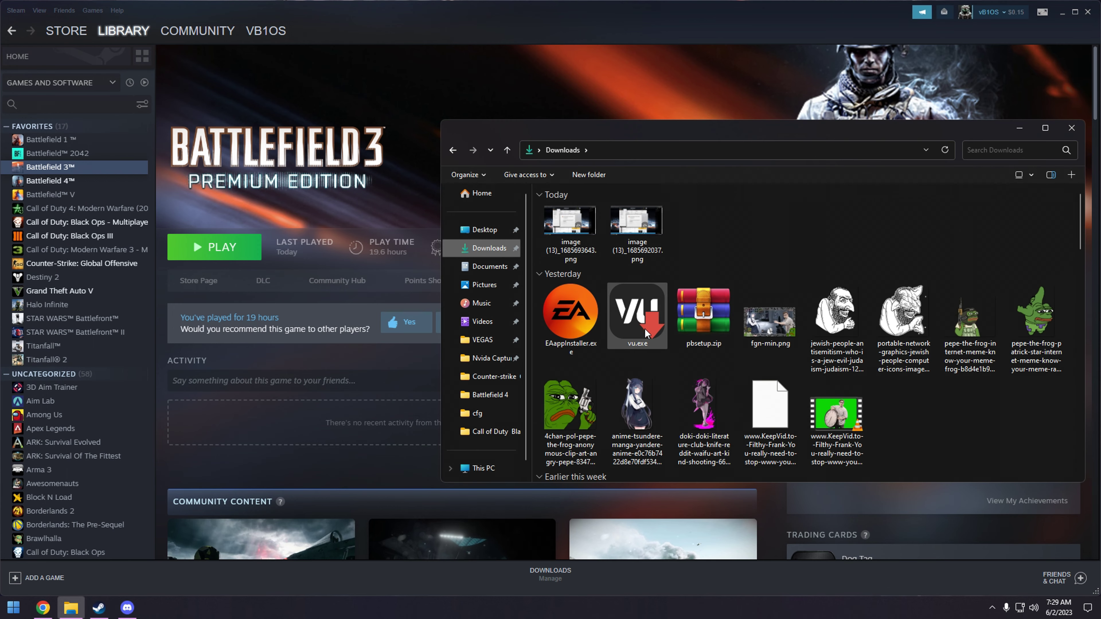
{"action": "left_click", "coordinate": [1072, 127]}
{"action": "left_click", "coordinate": [1061, 13]}
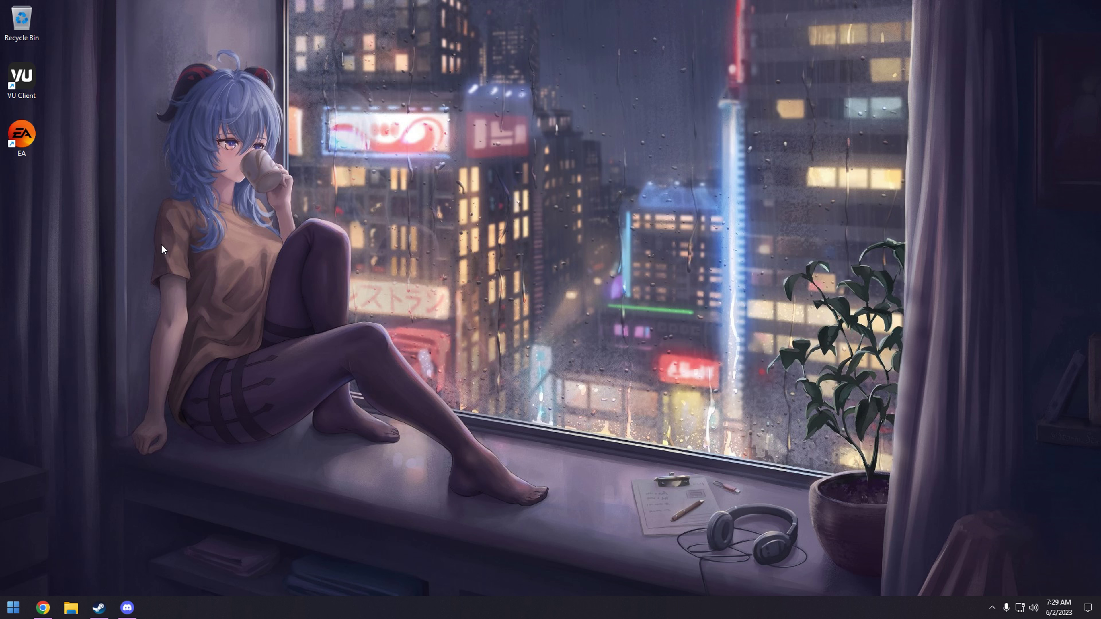
- Open the VU Client shortcut's Properties, place the cursor at the end of Target, then return to Chrome
{"action": "double_click", "coordinate": [25, 77]}
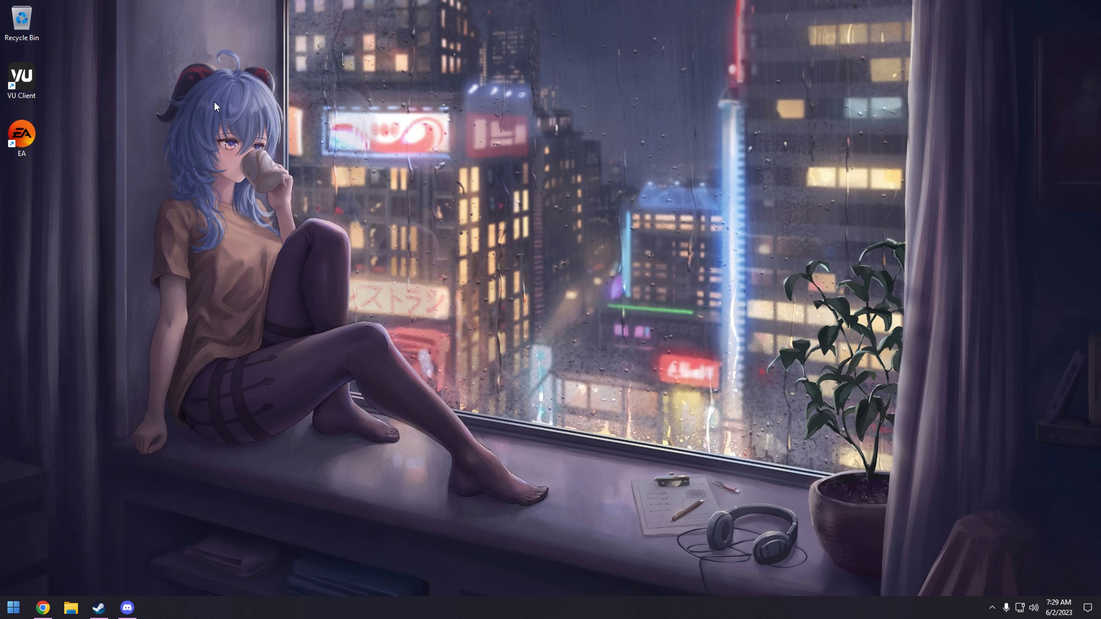
{"action": "right_click", "coordinate": [25, 77]}
{"action": "left_click", "coordinate": [86, 365]}
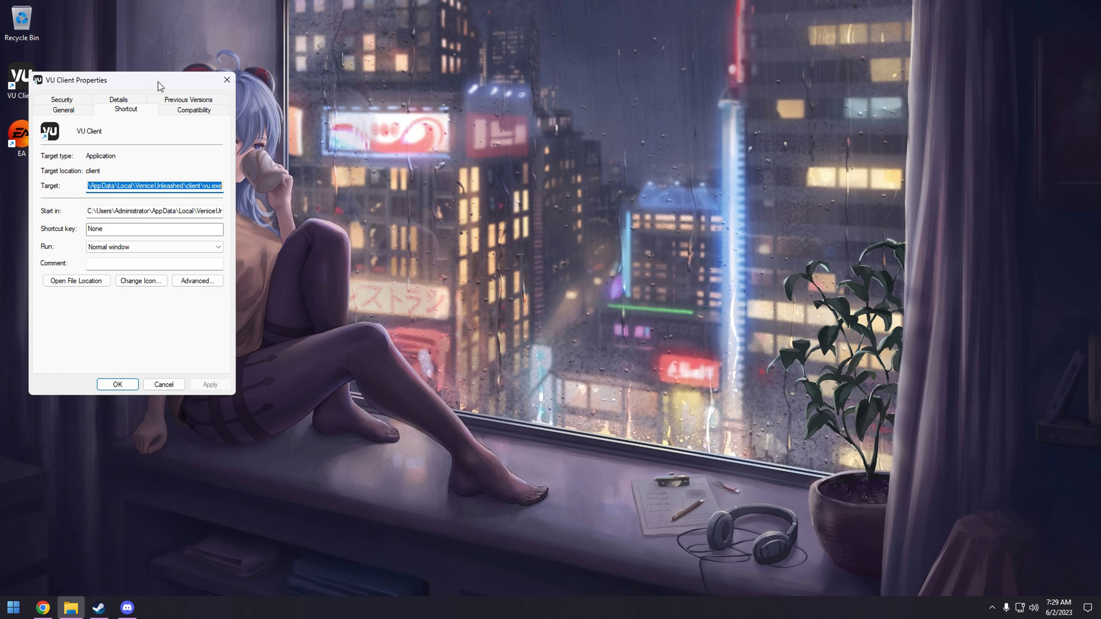
{"action": "left_click_drag", "start_coordinate": [160, 85], "coordinate": [398, 135]}
{"action": "left_click", "coordinate": [394, 235]}
{"action": "left_click_drag", "start_coordinate": [394, 235], "coordinate": [459, 236]}
{"action": "left_click", "coordinate": [461, 235]}
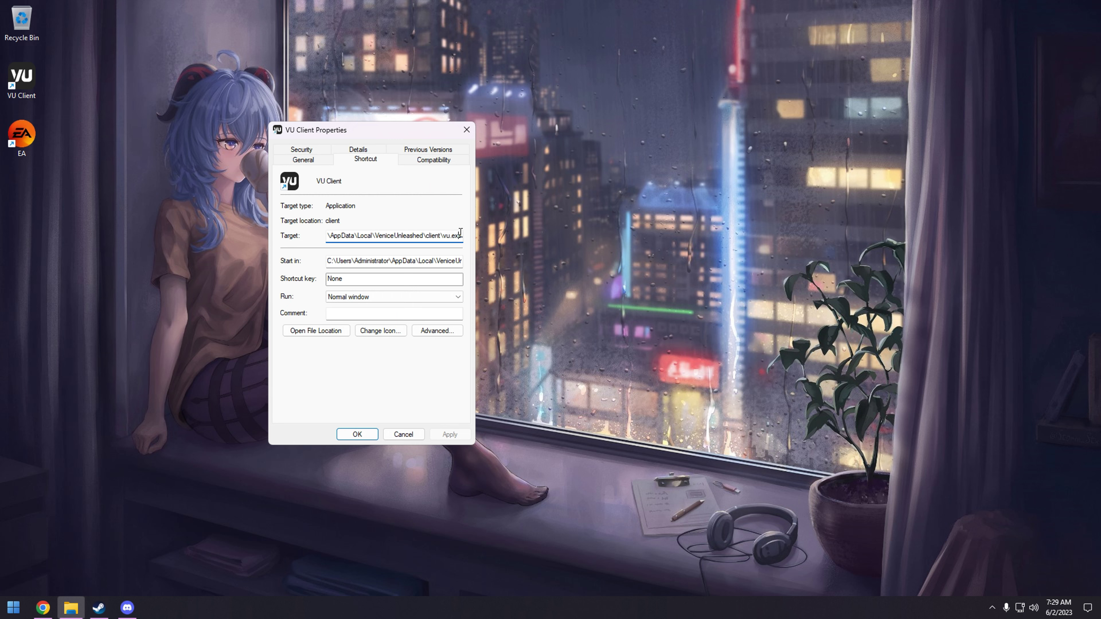
{"action": "left_click", "coordinate": [43, 607]}
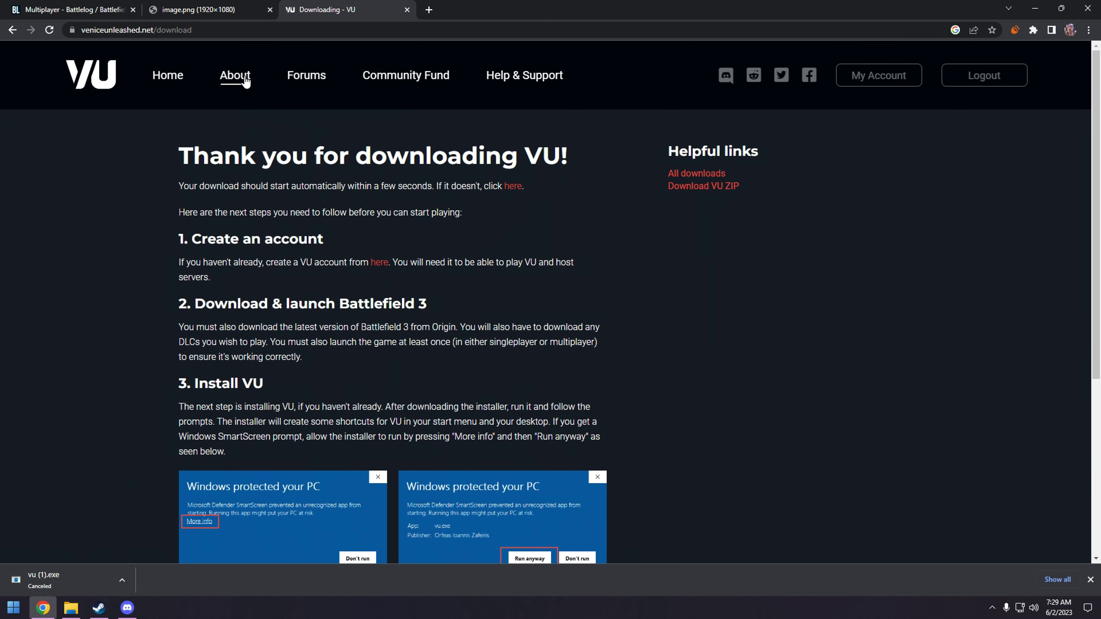
- Reopen the VU Docs troubleshooting FAQ page and copy its address
{"action": "left_click", "coordinate": [536, 77]}
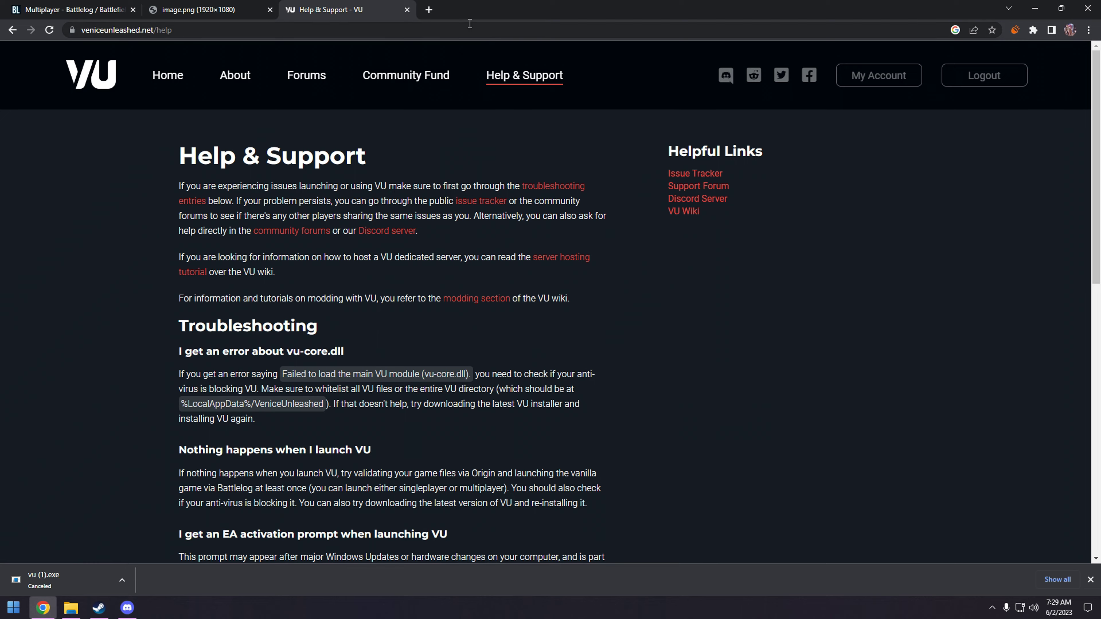
{"action": "left_click", "coordinate": [429, 9]}
{"action": "left_click", "coordinate": [1089, 30]}
{"action": "mouse_move", "coordinate": [1017, 100]}
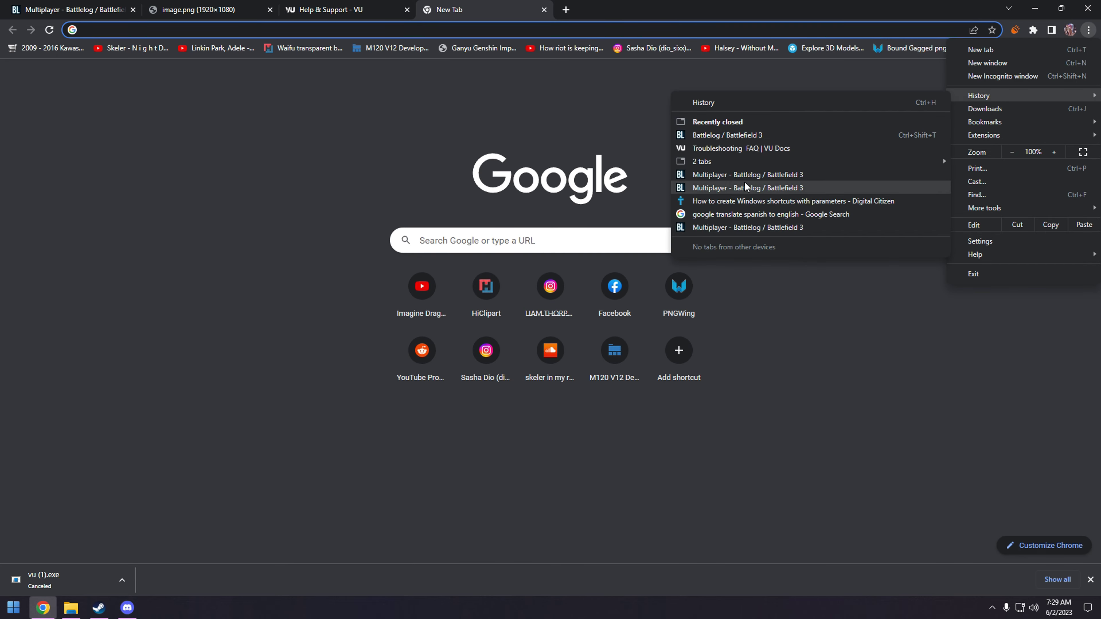
{"action": "left_click", "coordinate": [750, 148]}
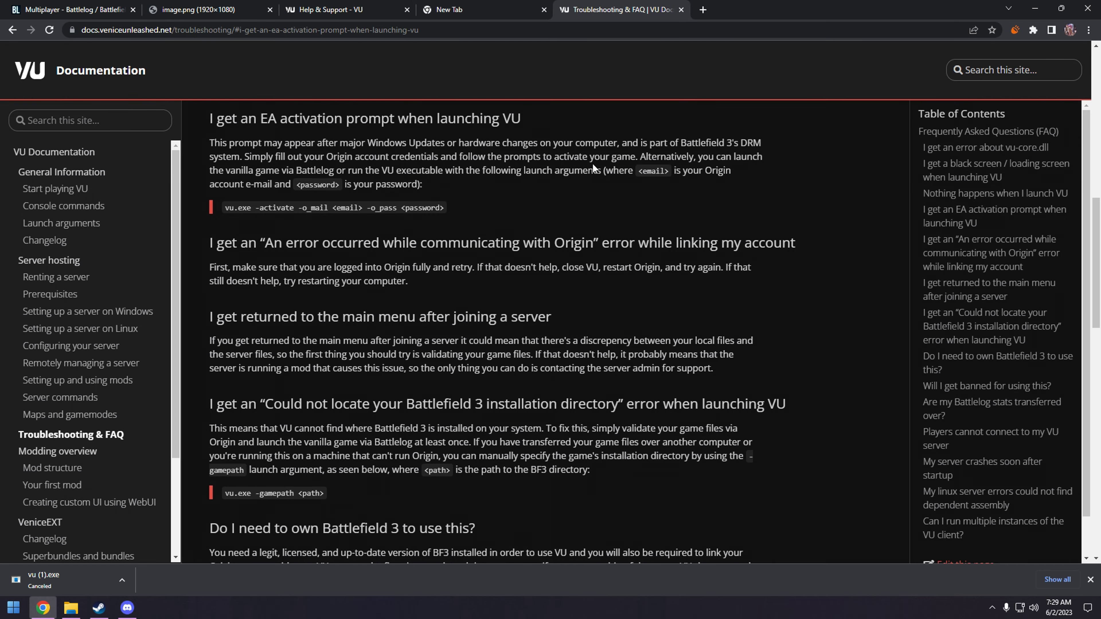
{"action": "right_click", "coordinate": [213, 30]}
{"action": "left_click", "coordinate": [246, 103]}
- Copy the '-activate -o_mail <email> -o_pass <password>' arguments from the FAQ, then minimise Chrome
{"action": "left_click_drag", "start_coordinate": [210, 118], "coordinate": [521, 120]}
{"action": "left_click", "coordinate": [520, 120]}
{"action": "left_click_drag", "start_coordinate": [225, 211], "coordinate": [447, 214]}
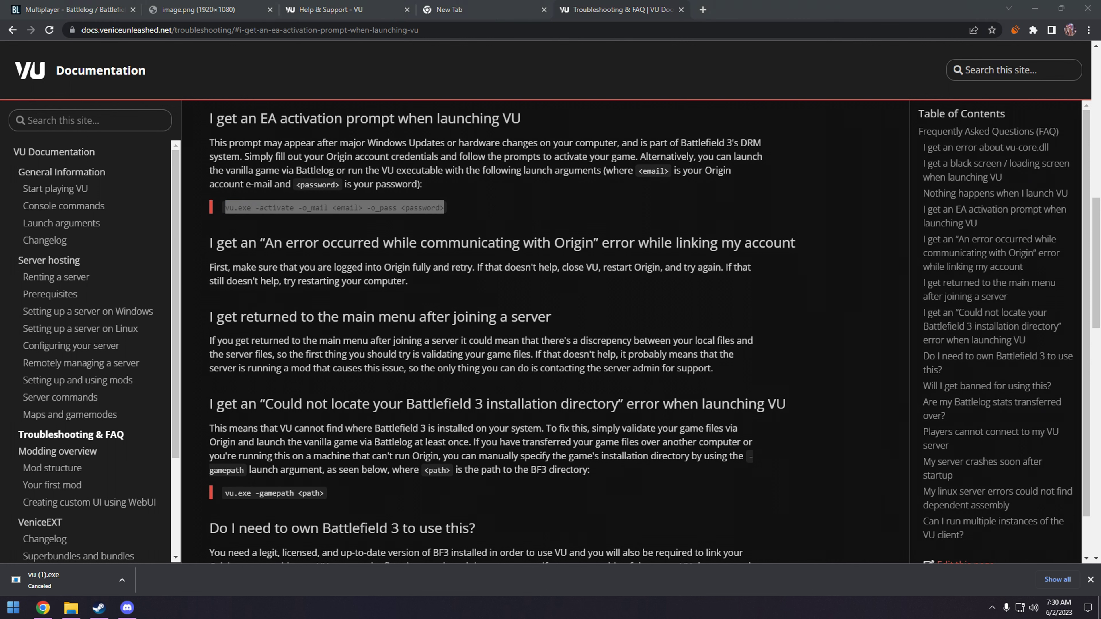
{"action": "key", "text": "super+d"}
{"action": "left_click", "coordinate": [43, 608]}
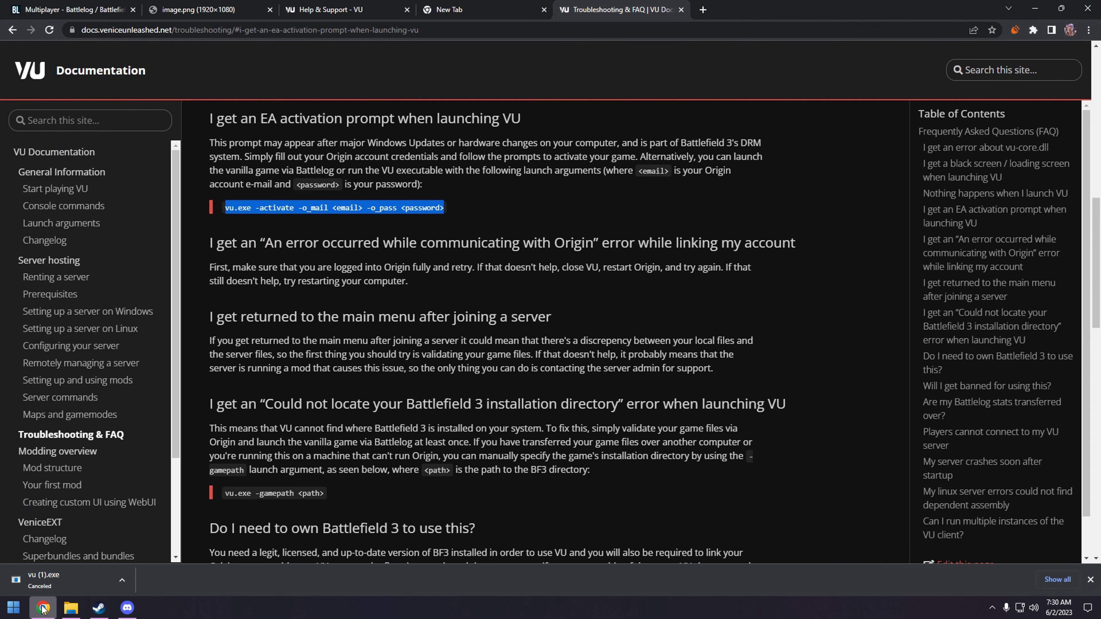
{"action": "left_click", "coordinate": [322, 208]}
{"action": "left_click_drag", "start_coordinate": [256, 208], "coordinate": [446, 208]}
{"action": "right_click", "coordinate": [431, 210]}
{"action": "left_click", "coordinate": [461, 221]}
{"action": "left_click", "coordinate": [1035, 9]}
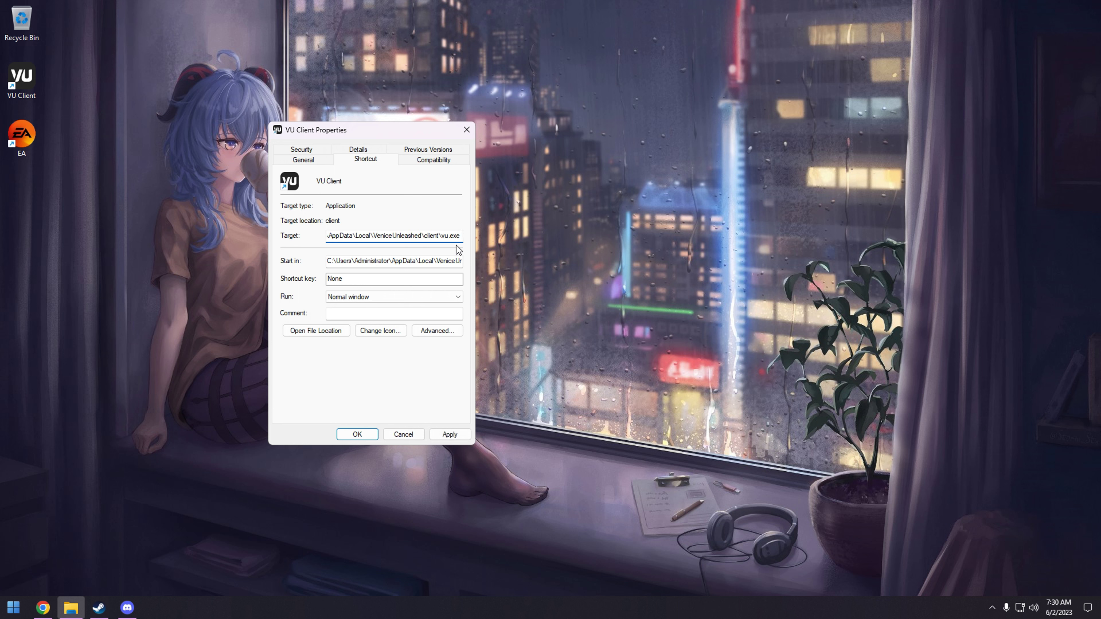
- Paste the -activate arguments after vu.exe, fill in the account e-mail, and save the shortcut
{"action": "key", "text": "ctrl+v"}
{"action": "key", "text": "BackSpace"}
{"action": "key", "text": "BackSpace"}
{"action": "key", "text": "BackSpace"}
{"action": "key", "text": "BackSpace"}
{"action": "key", "text": "BackSpace"}
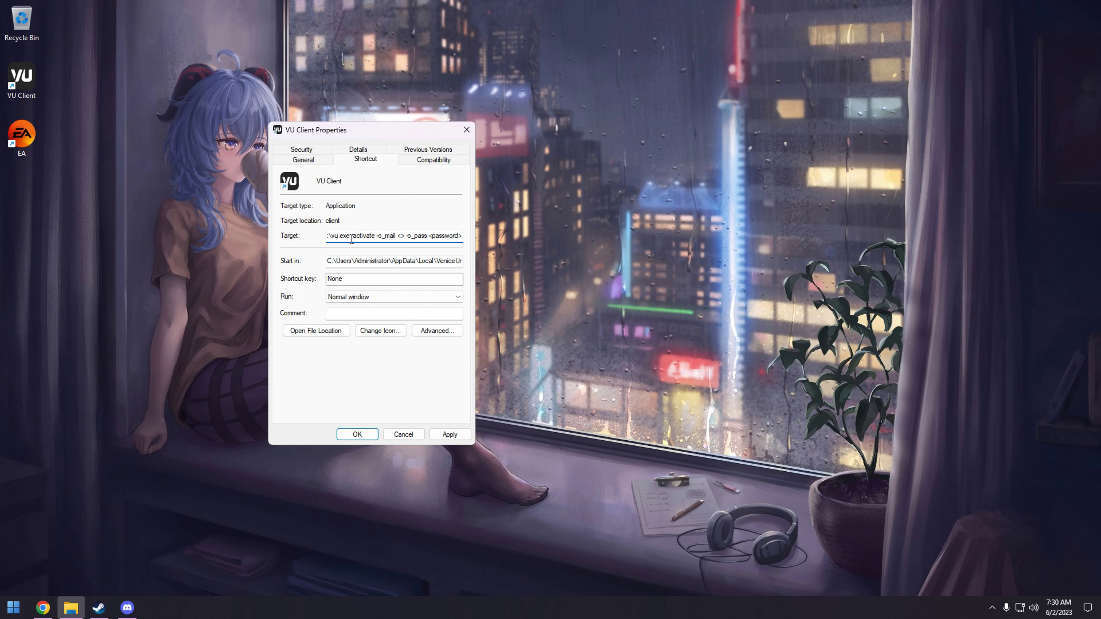
{"action": "left_click", "coordinate": [450, 434]}
{"action": "left_click", "coordinate": [357, 434]}
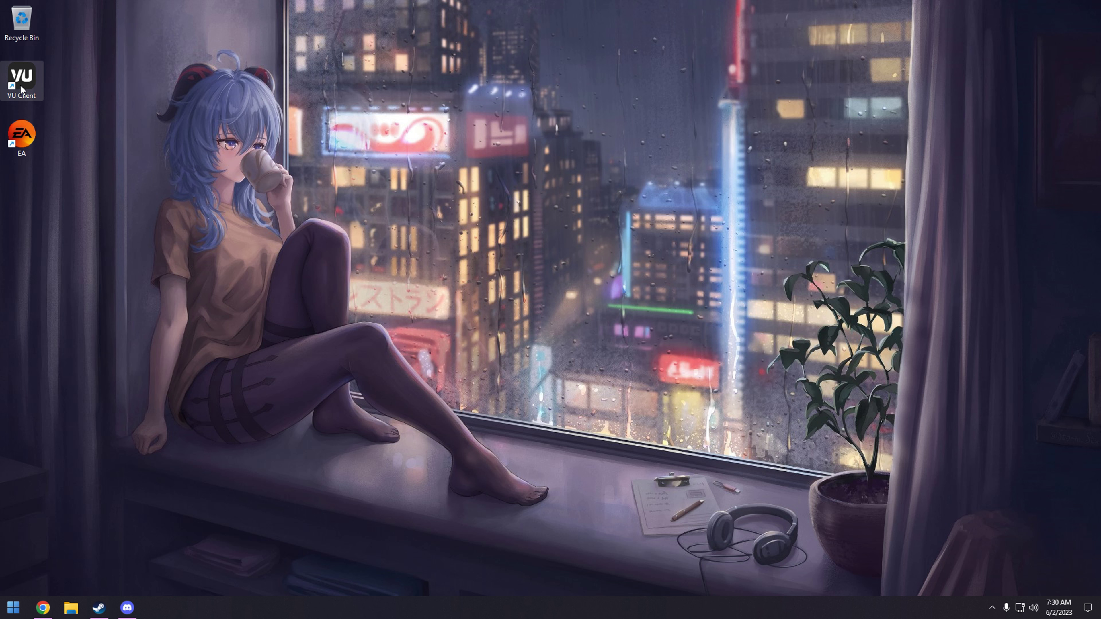
- Delete the launch arguments after vu.exe in the VU Client Target and save
{"action": "right_click", "coordinate": [22, 89]}
{"action": "left_click", "coordinate": [64, 371]}
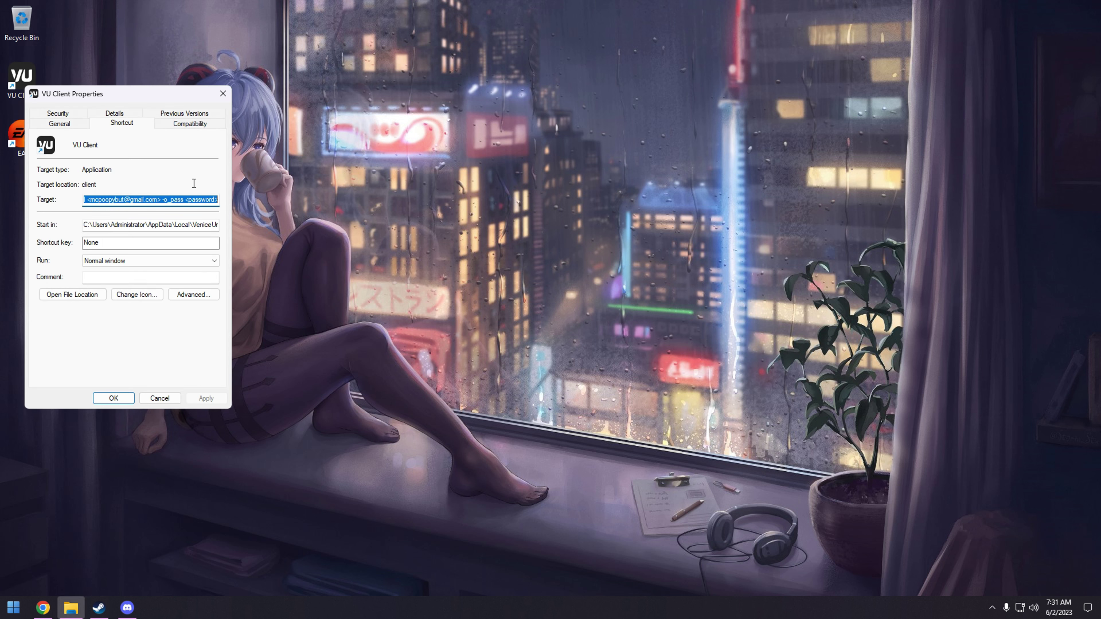
{"action": "left_click", "coordinate": [173, 206]}
{"action": "left_click_drag", "start_coordinate": [218, 200], "coordinate": [140, 201]}
{"action": "key", "text": "BackSpace"}
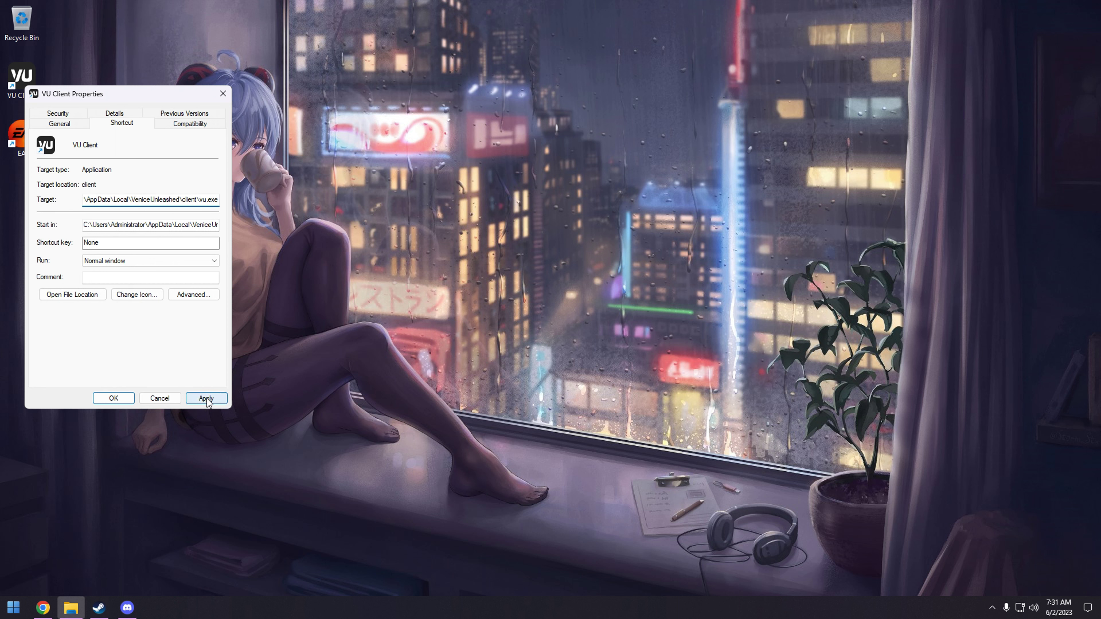
{"action": "left_click", "coordinate": [206, 399]}
{"action": "left_click", "coordinate": [114, 398]}
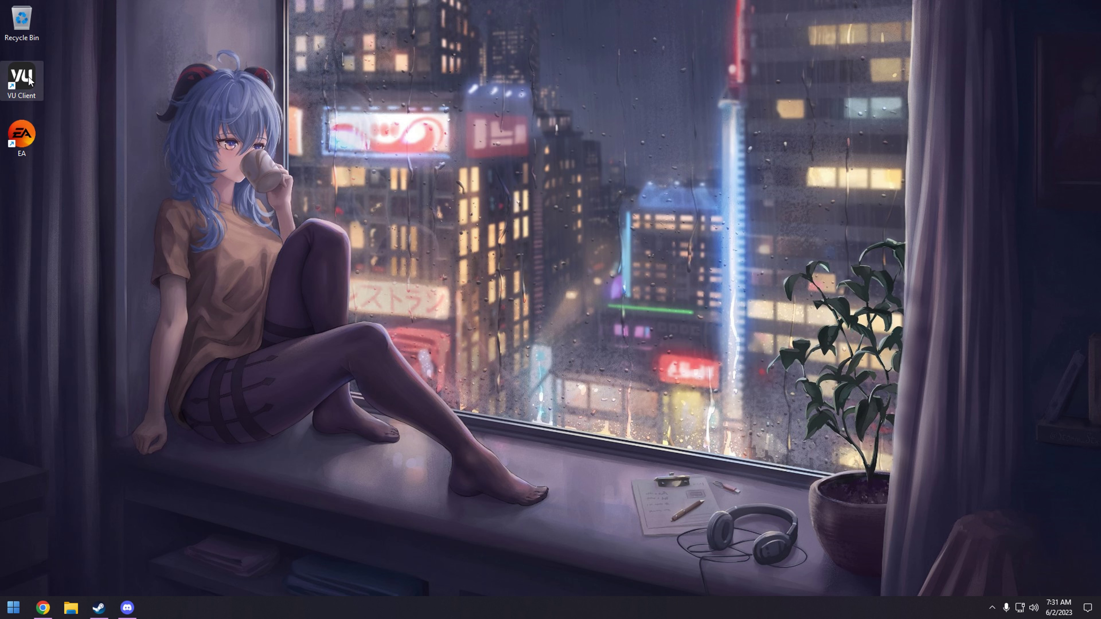
- Flip through the Chrome tabs to the Battlelog server browser, scroll its list, then minimise Chrome
{"action": "left_click", "coordinate": [43, 608]}
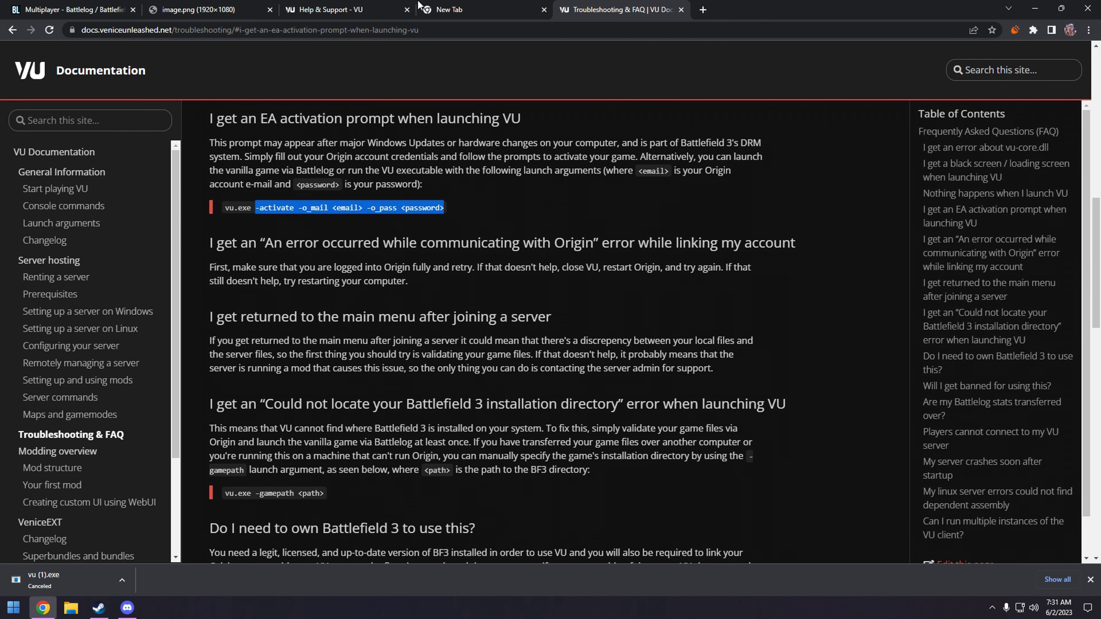
{"action": "left_click", "coordinate": [366, 5]}
{"action": "left_click", "coordinate": [186, 6]}
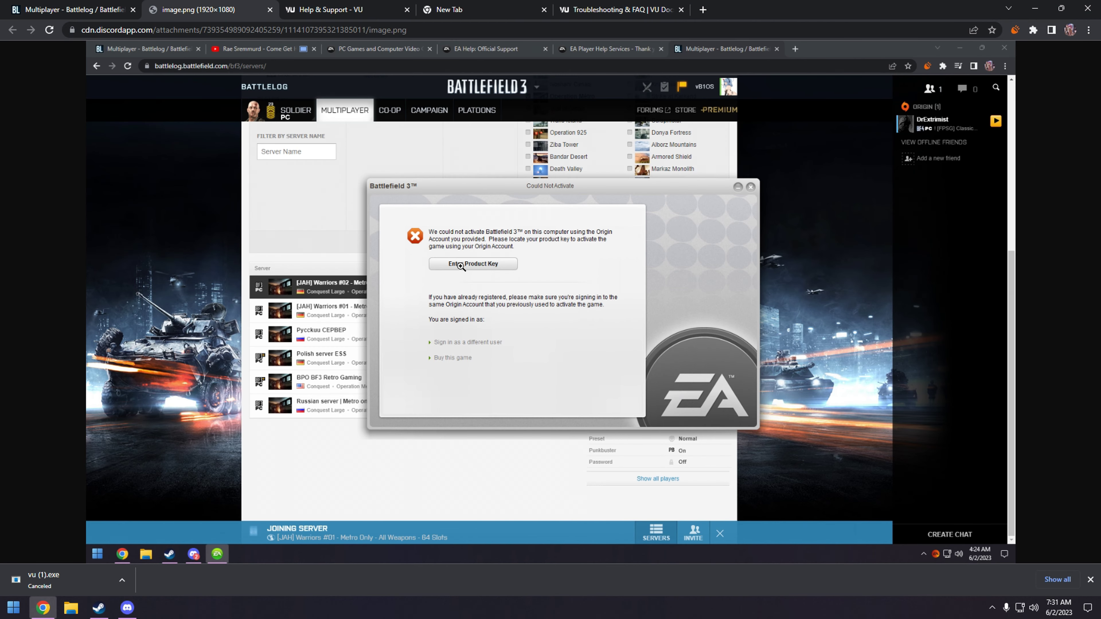
{"action": "left_click", "coordinate": [359, 6]}
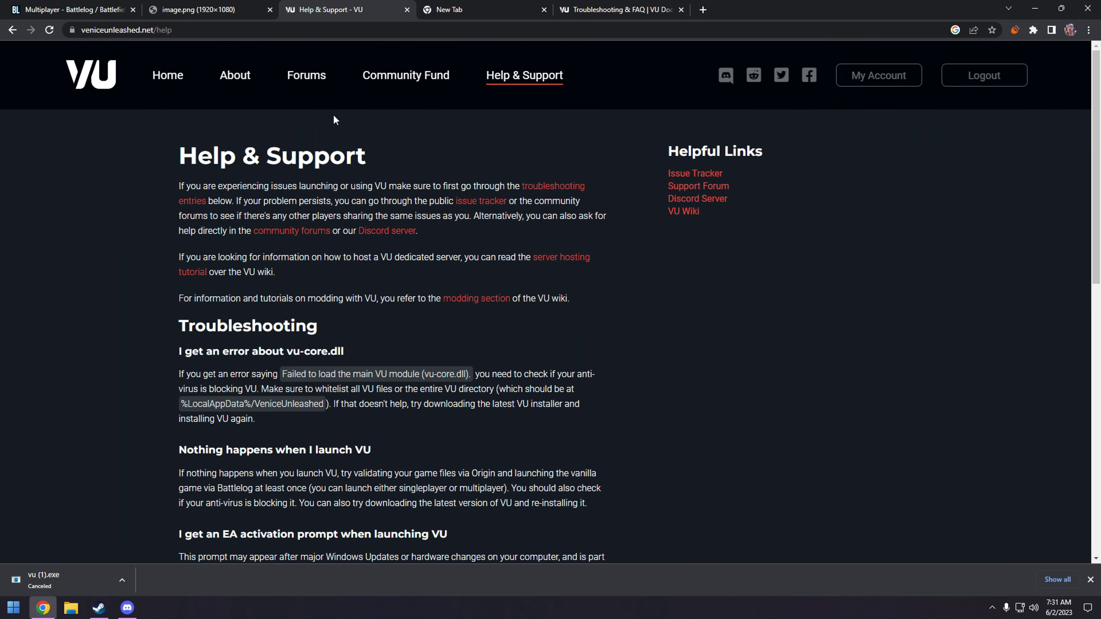
{"action": "key", "text": "ctrl+1"}
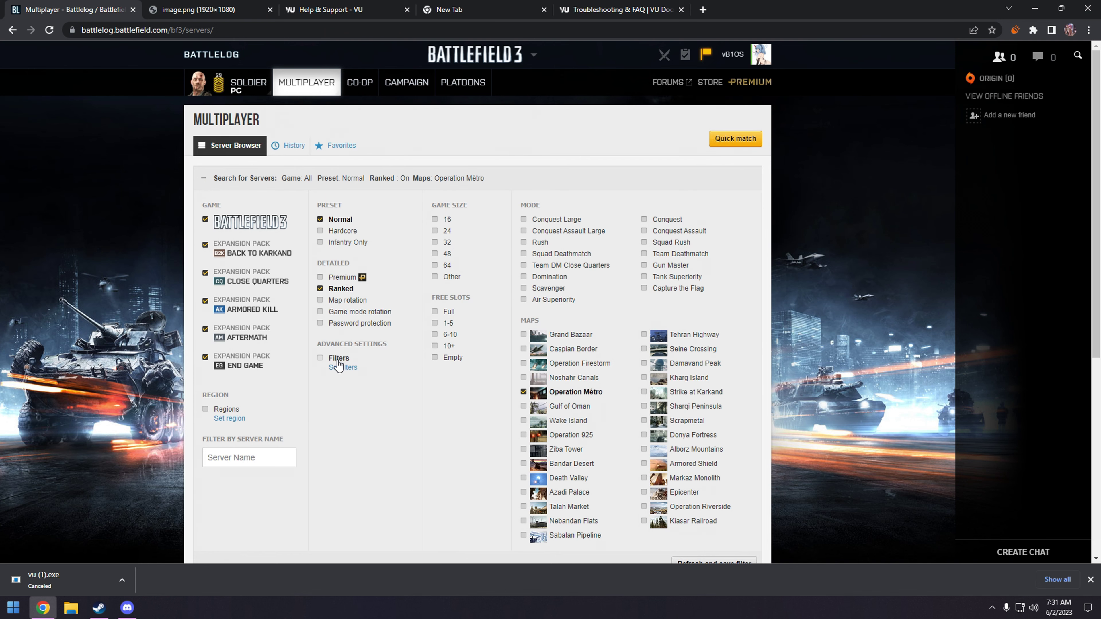
{"action": "scroll", "coordinate": [351, 363], "scroll_direction": "down", "scroll_amount": 4}
{"action": "left_click", "coordinate": [1035, 8]}
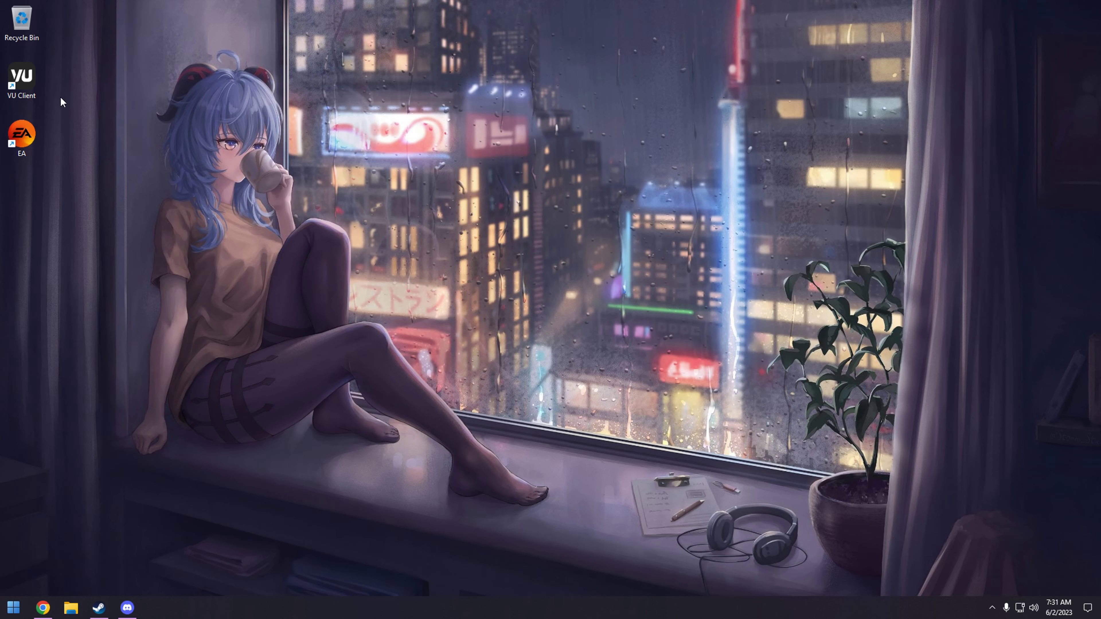
- Launch VU Client from its desktop shortcut
{"action": "double_click", "coordinate": [33, 84]}
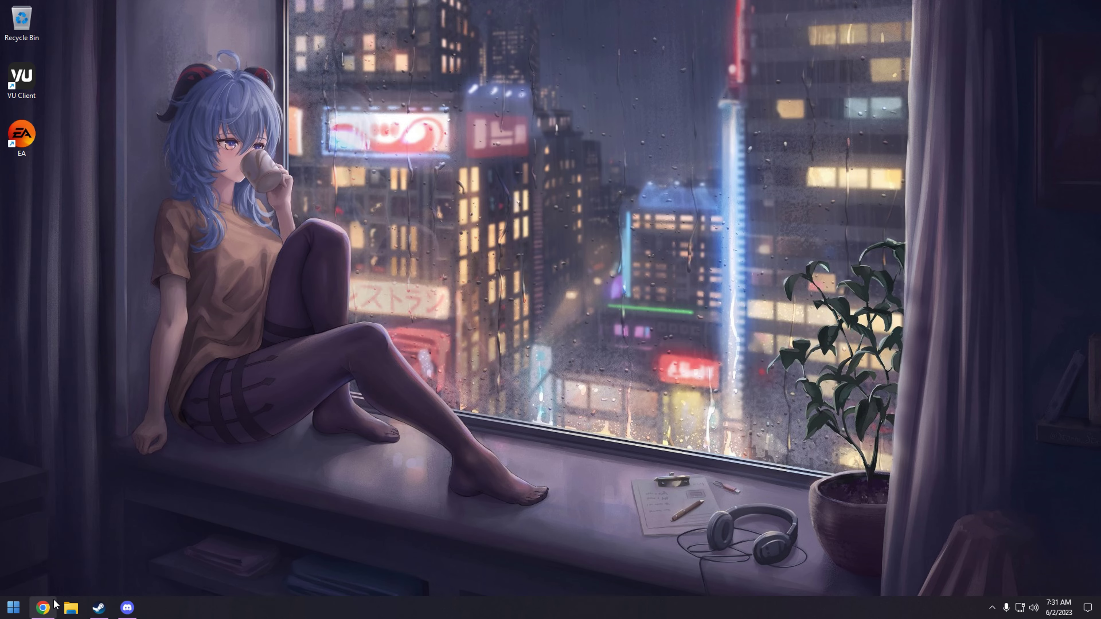
{"action": "left_click", "coordinate": [43, 608]}
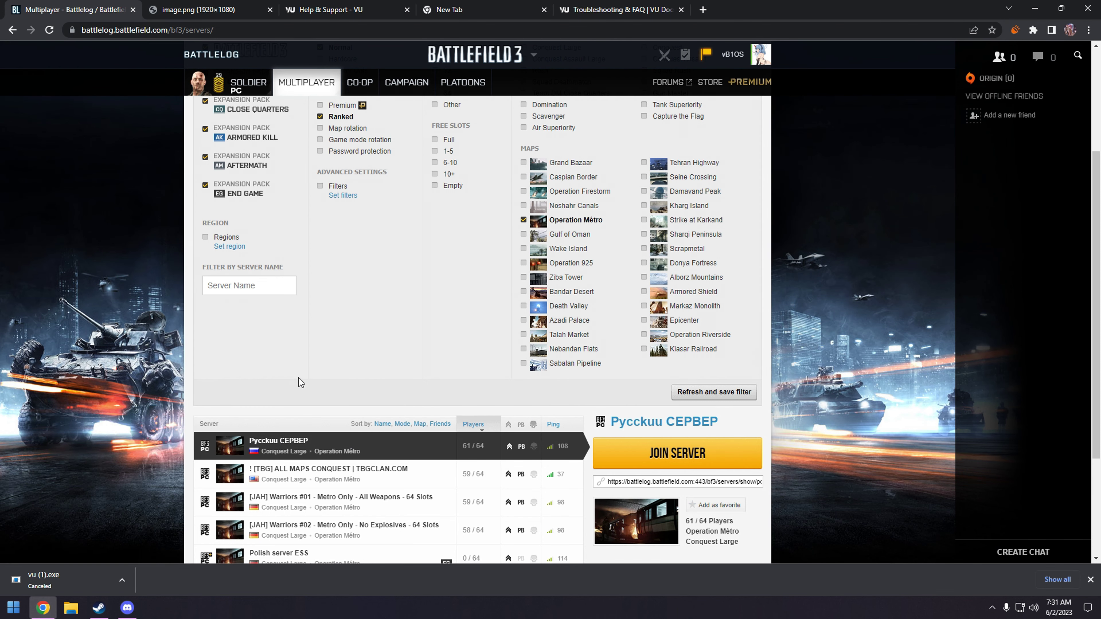
{"action": "scroll", "coordinate": [300, 382], "scroll_direction": "down", "scroll_amount": 3}
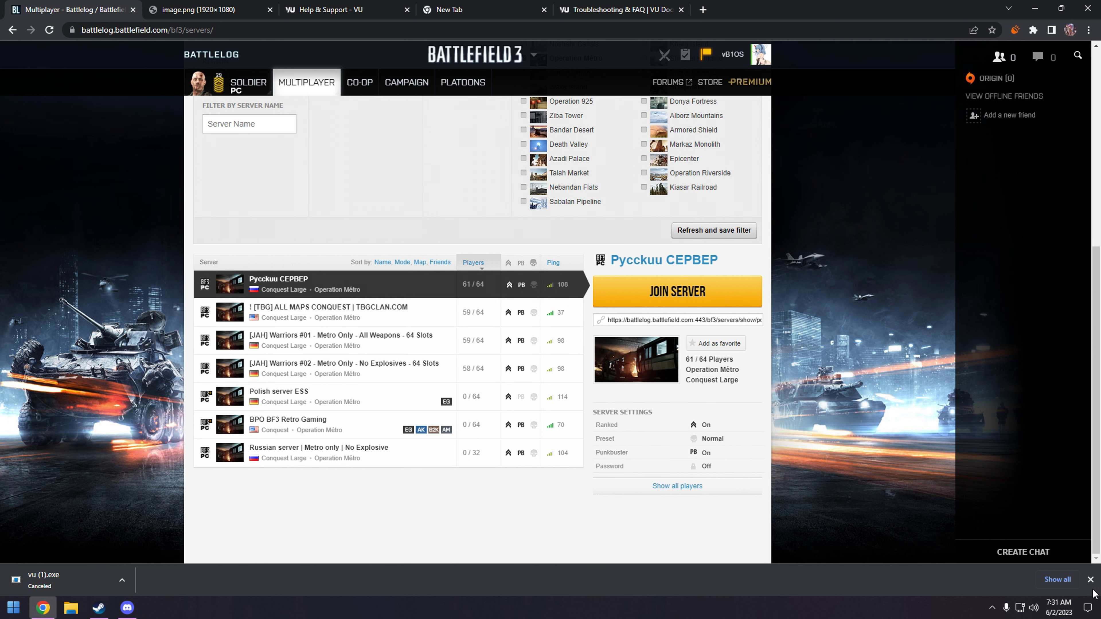
{"action": "left_click", "coordinate": [1091, 580]}
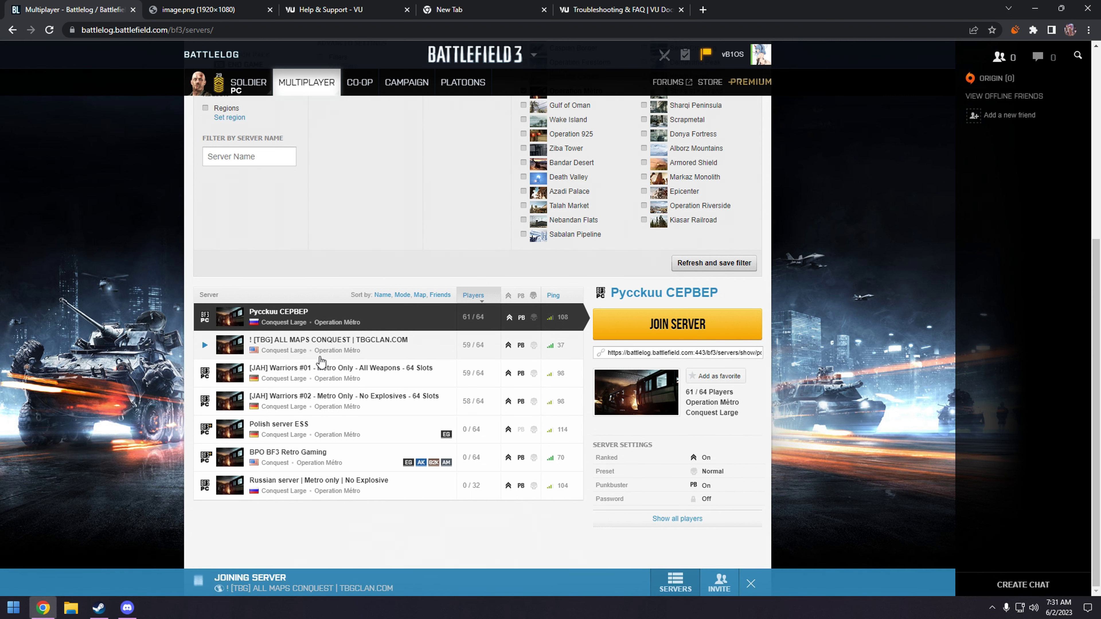